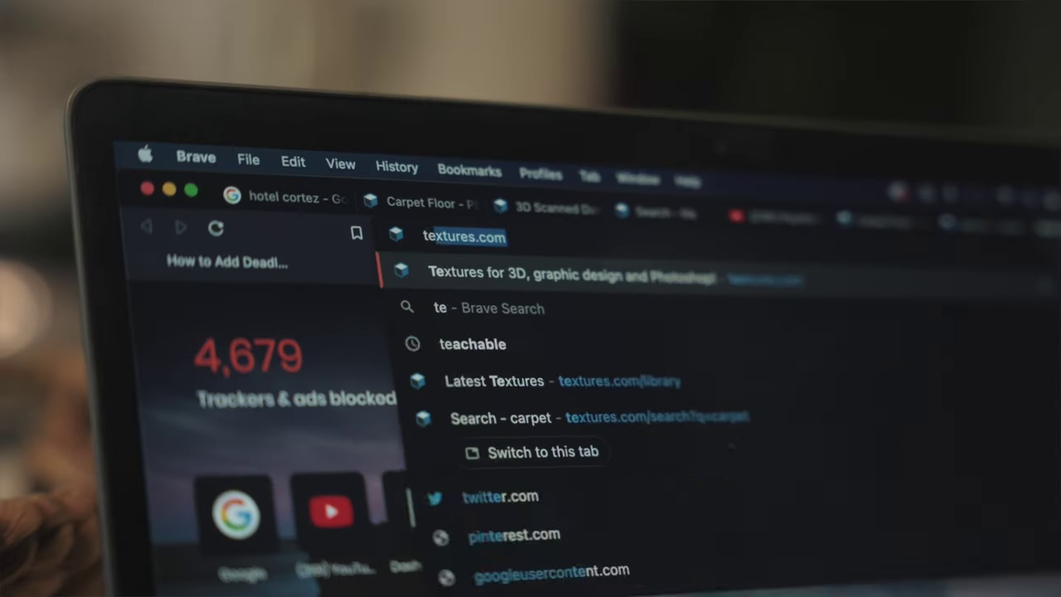
Step: Go to textures.com and open the Damaged Plaster Wall 3 preview from the plaster search results
type("x")
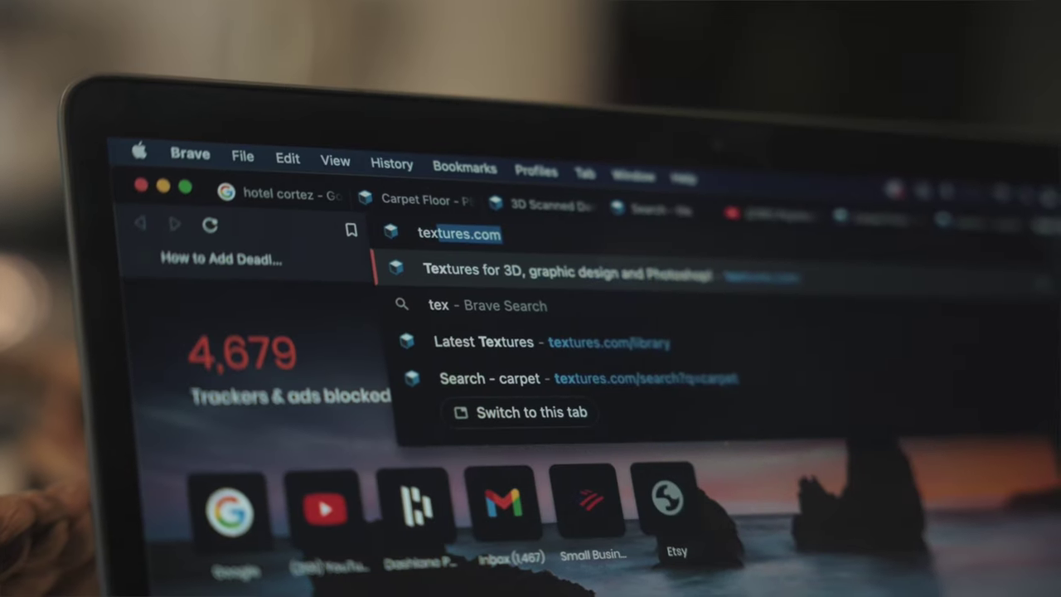
key("Return")
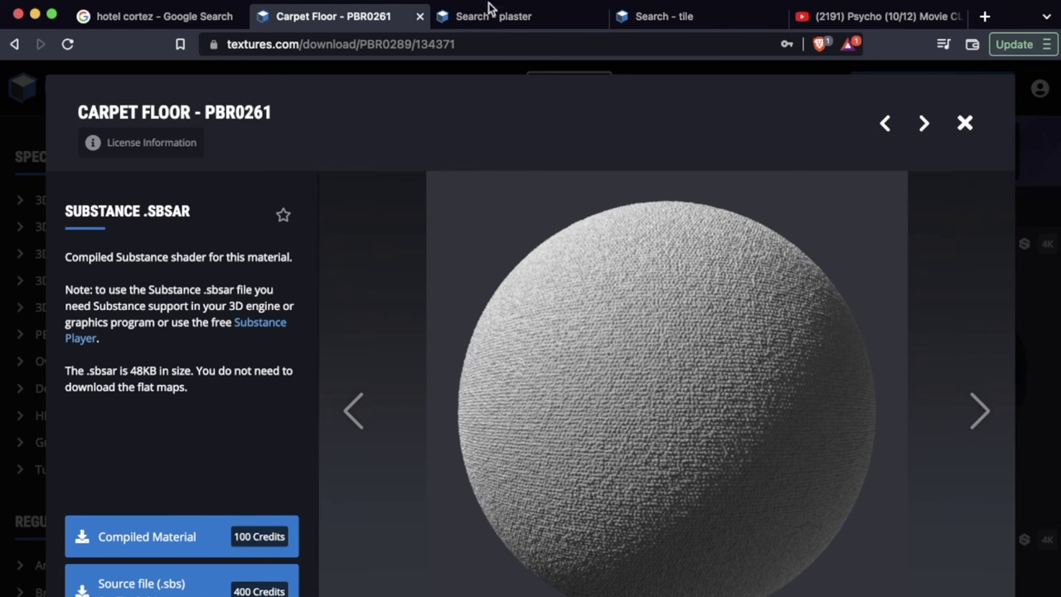
left_click(489, 15)
scroll(637, 472, "down", 3)
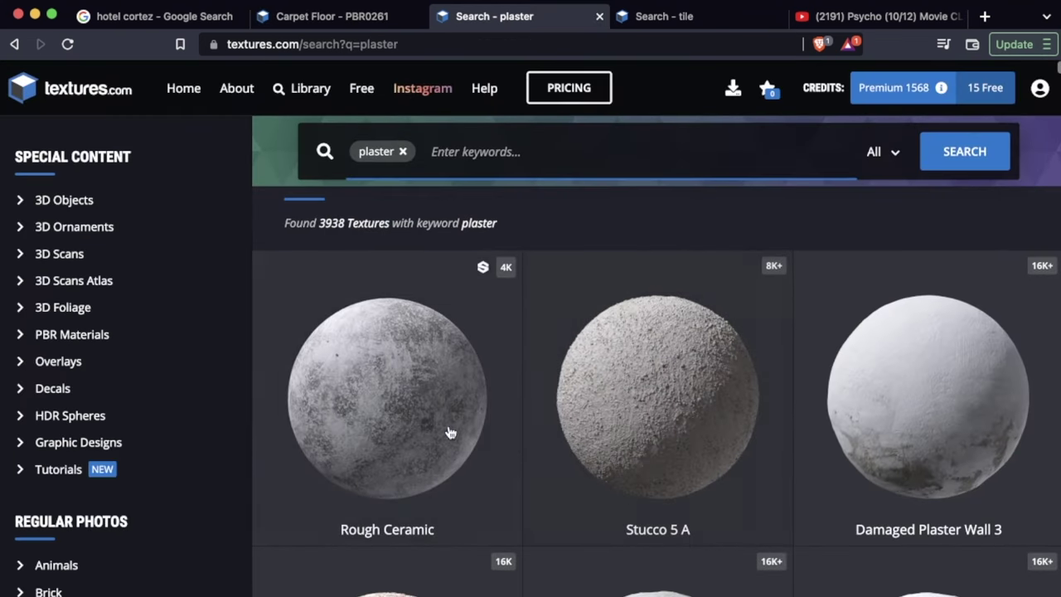
left_click(885, 392)
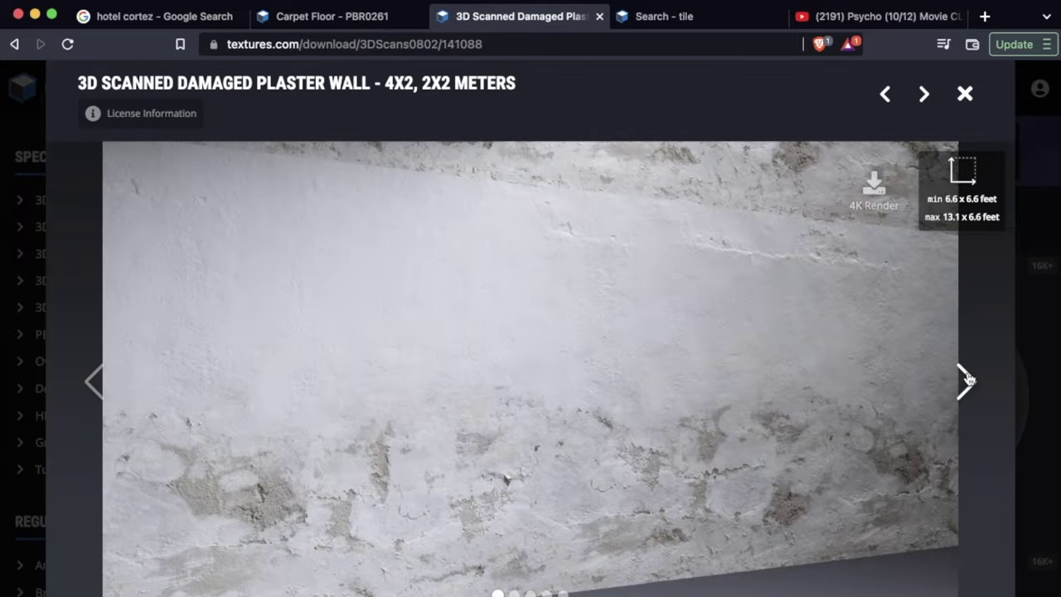
left_click(965, 380)
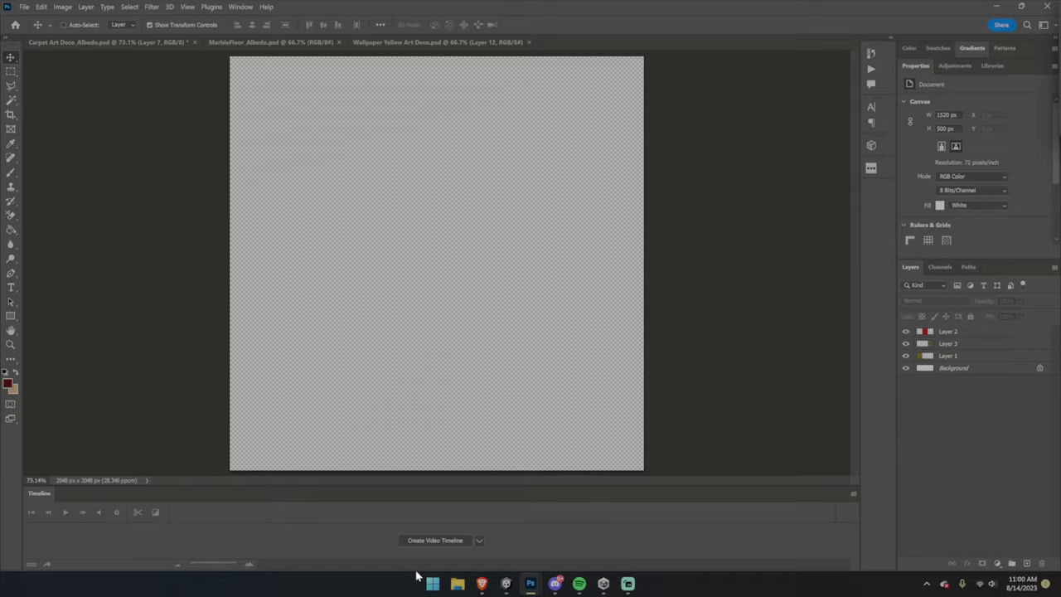
Step: Download the small (S) carpet albedo texture from the textures.com carpet page
left_click(481, 584)
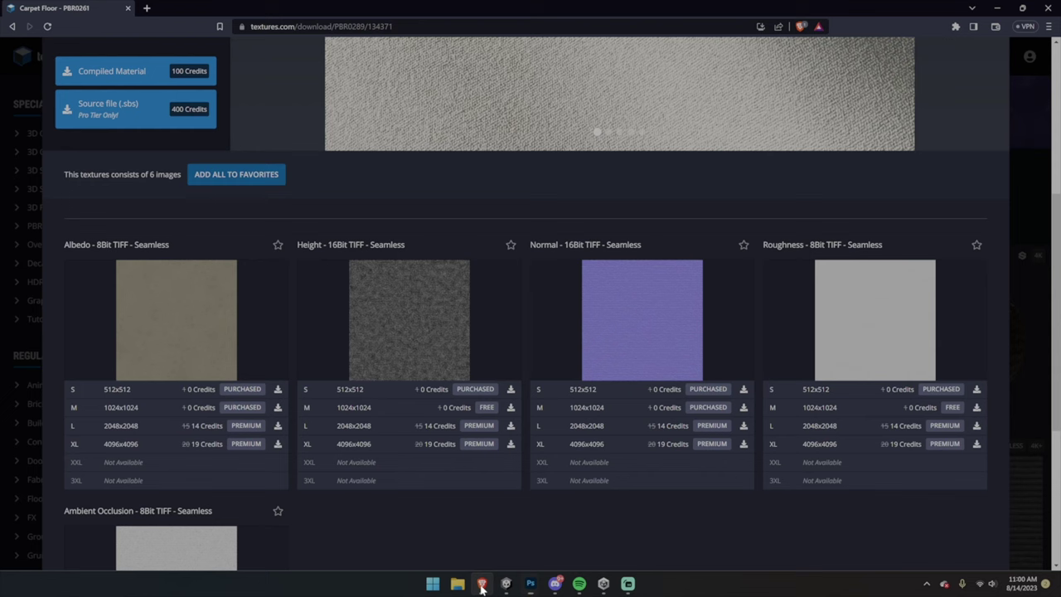
left_click(241, 407)
key("Return")
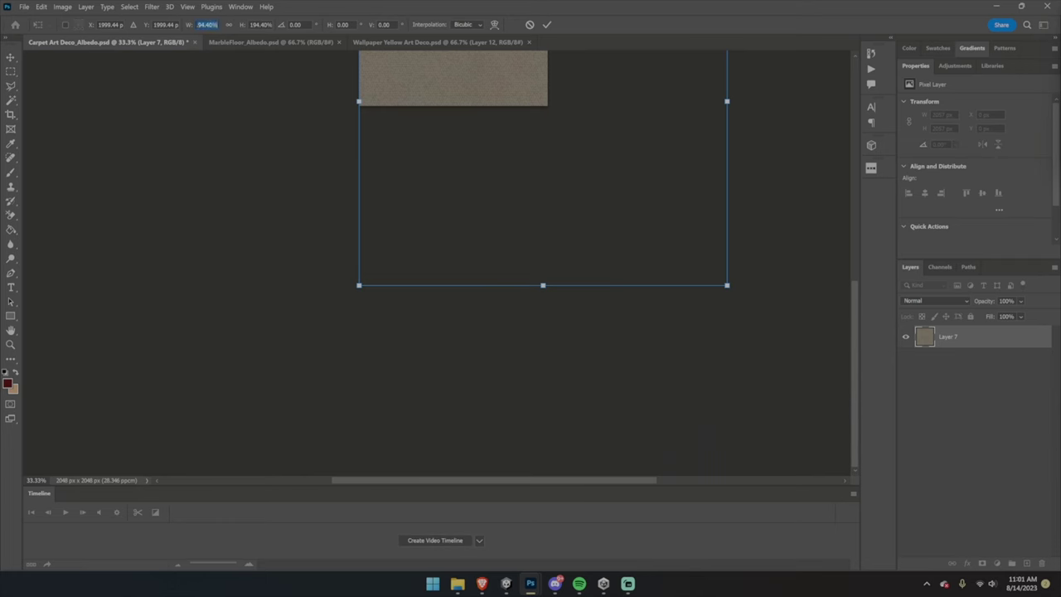
Step: Set the foreground colour to black and switch to the Paint Bucket tool
left_click_drag(394, 184, 398, 285)
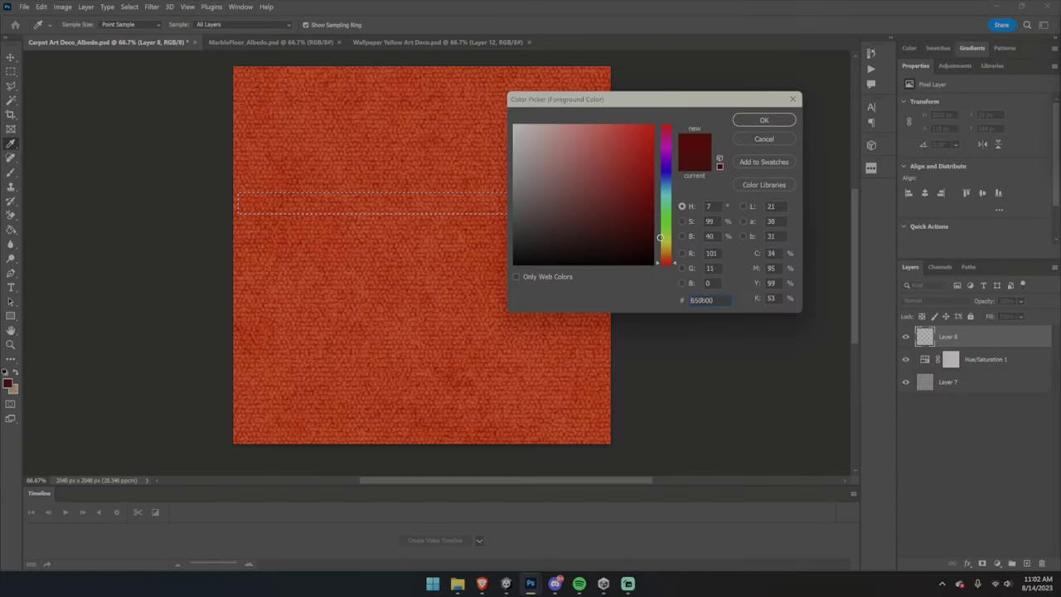
left_click(764, 120)
key("g")
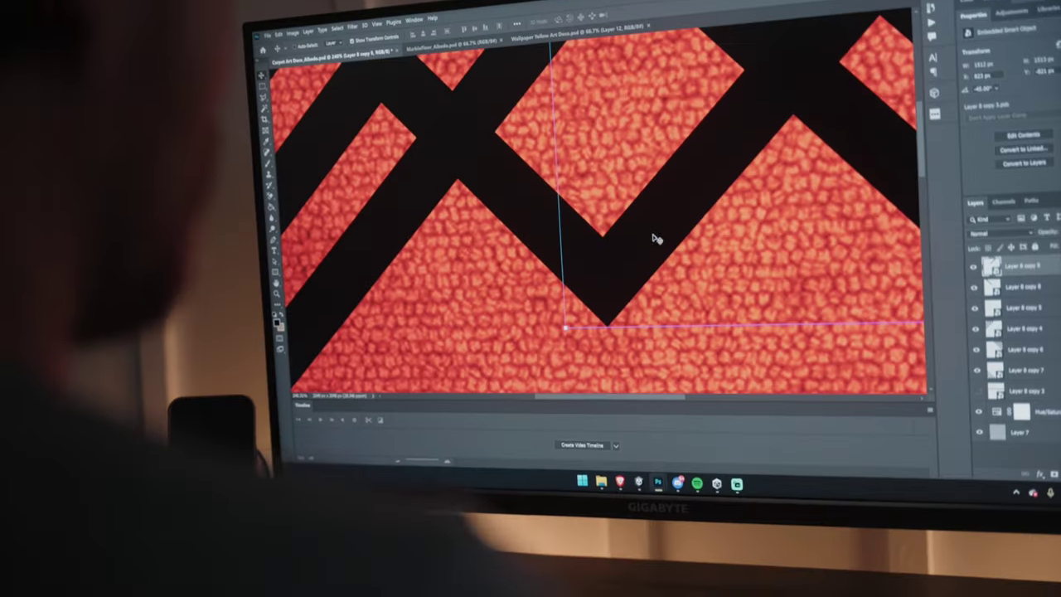
Step: Duplicate a stripe piece upward and shift the chevron pattern into place on the carpet
scroll(652, 239, "down", 6, "alt")
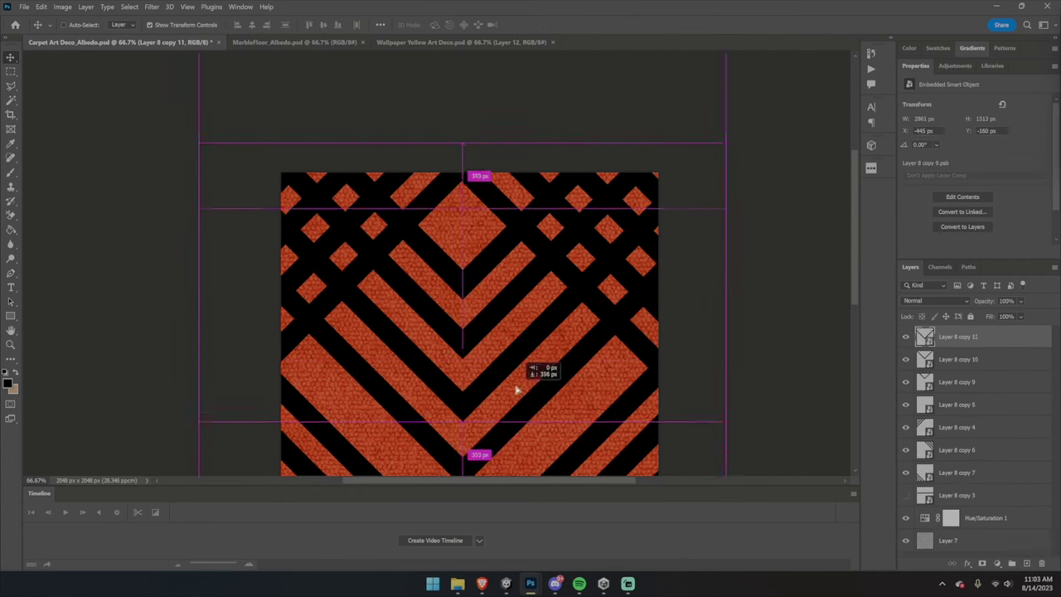
left_click_drag(516, 393, 549, 270, "alt")
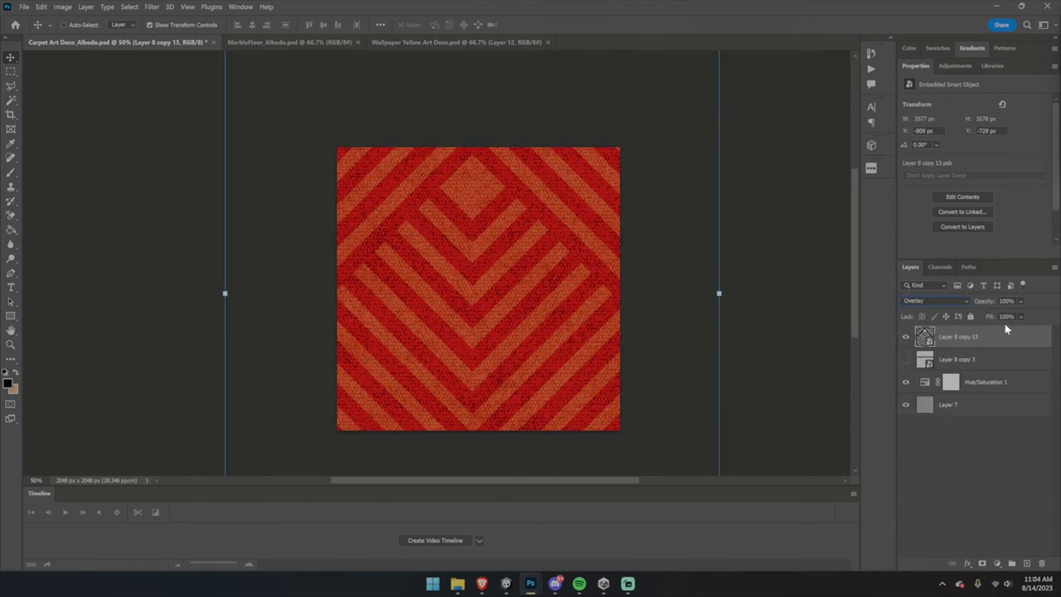
left_click_drag(377, 169, 534, 246)
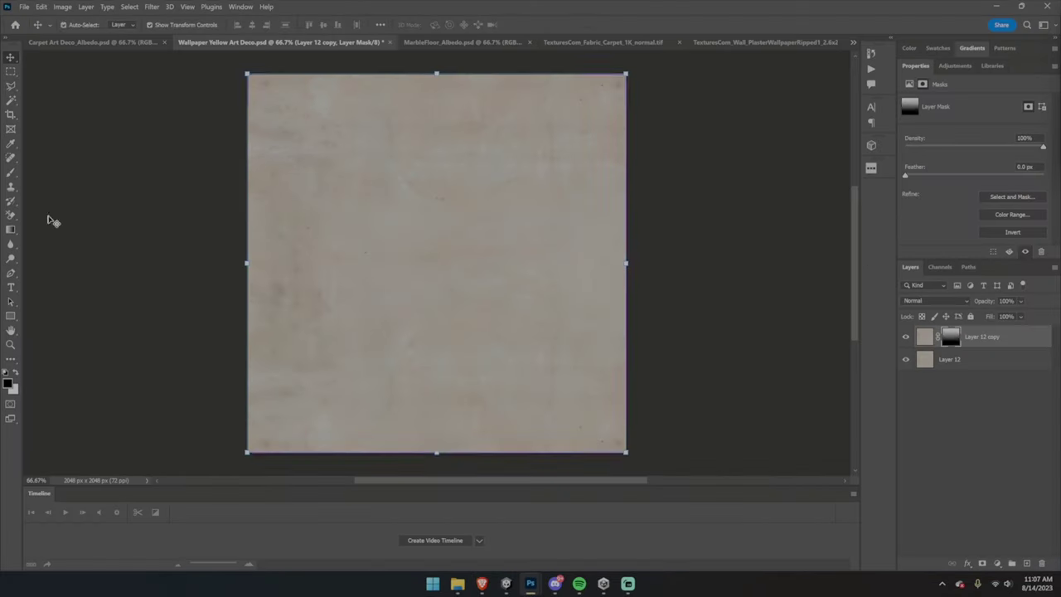
Step: Return to the Textures.com tab and open the 3D Scanned Ripped Wallpaper Wall result
left_click(40, 7)
left_click(125, 251)
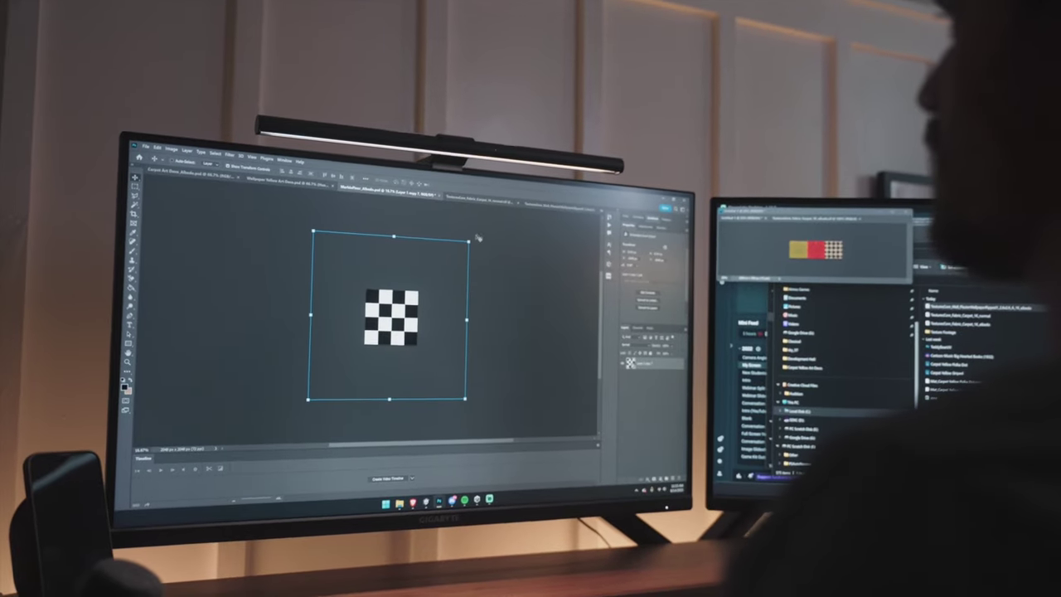
Step: Rotate the black-and-white checker layer 45° into a diamond checkerboard
left_click_drag(478, 236, 398, 197)
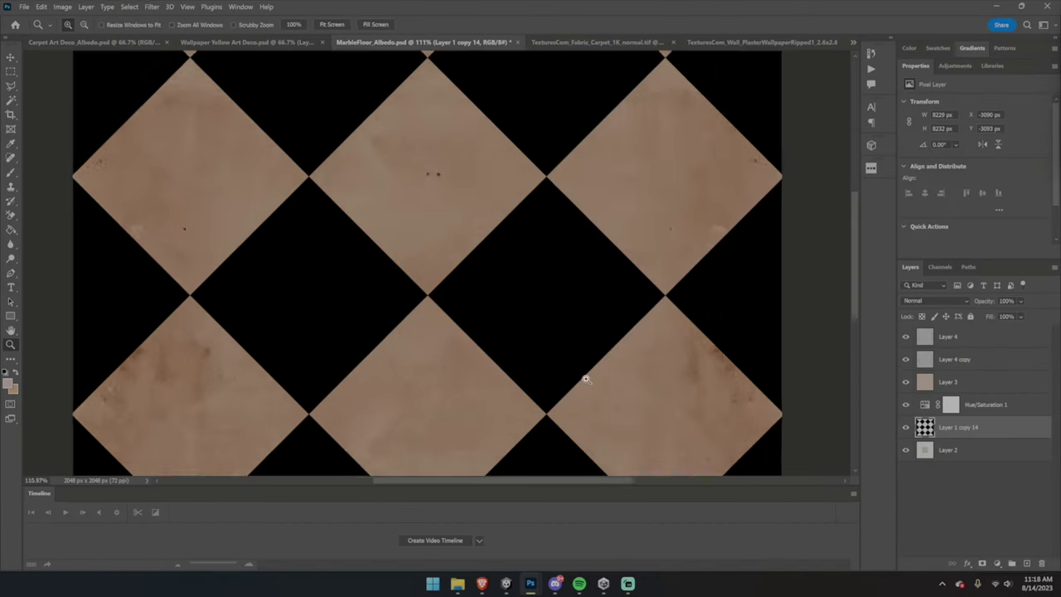
scroll(586, 379, "up", 3, "alt")
scroll(442, 230, "down", 5, "alt")
scroll(444, 238, "up", 2)
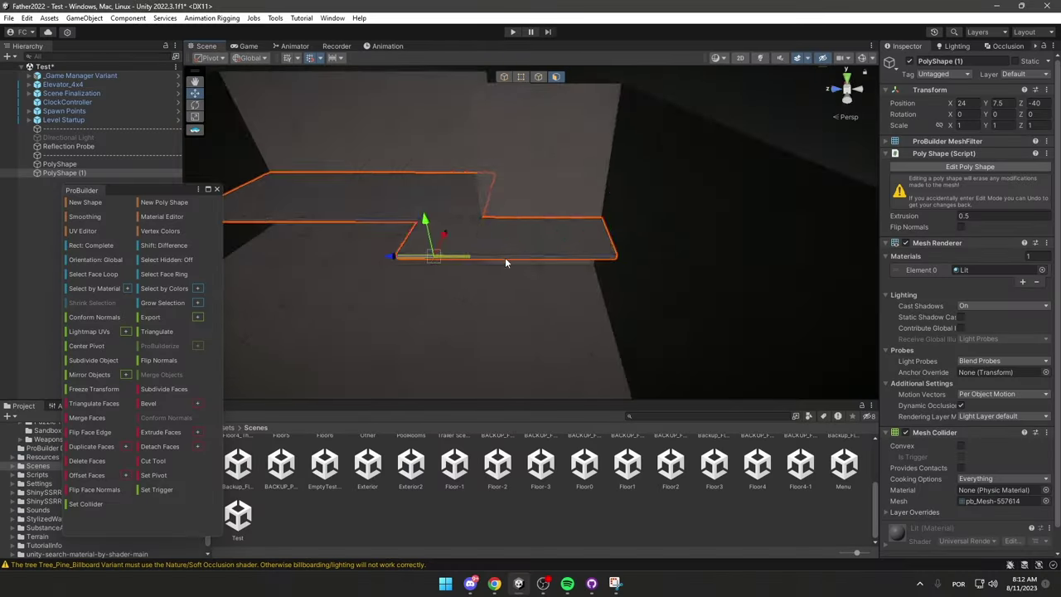
Step: Create a Spotlight from the Hierarchy's Light menu
right_click_drag(505, 262, 210, 182)
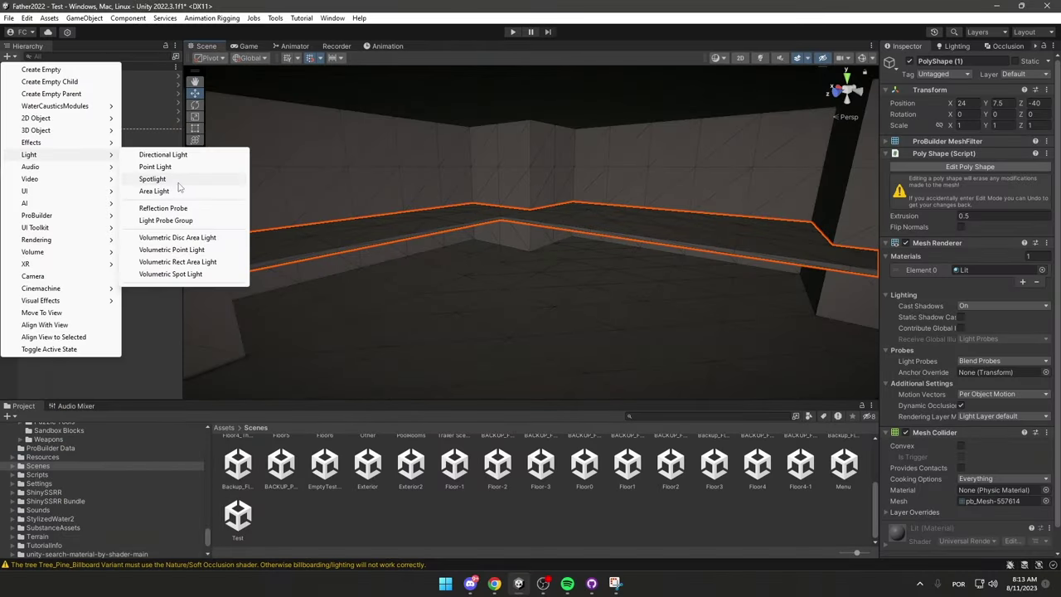
left_click(166, 179)
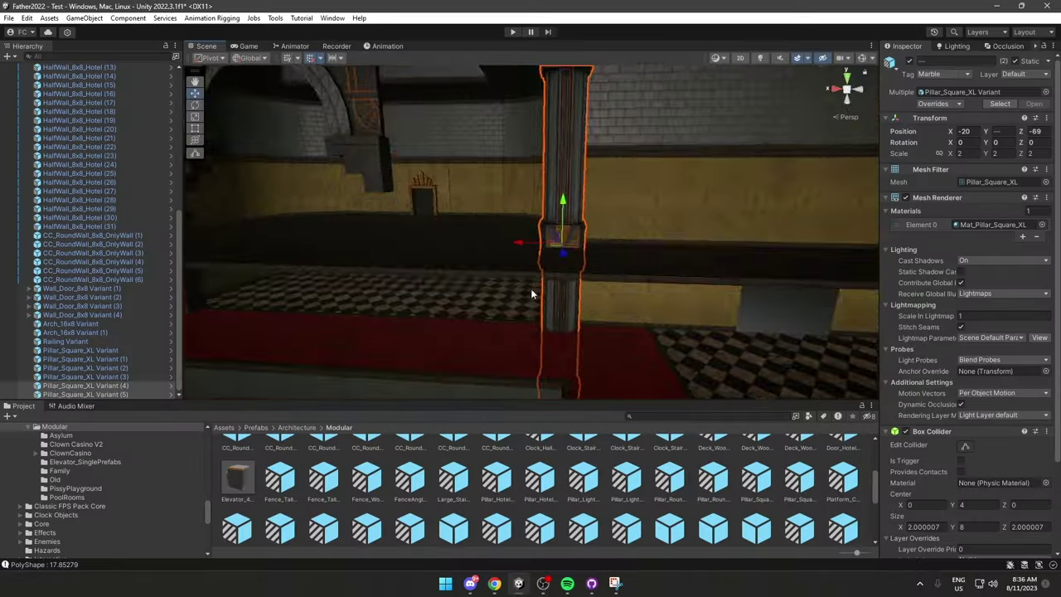
right_click_drag(530, 289, 535, 242)
left_click(621, 272)
right_click_drag(621, 273, 385, 330)
left_click(601, 290)
key("f")
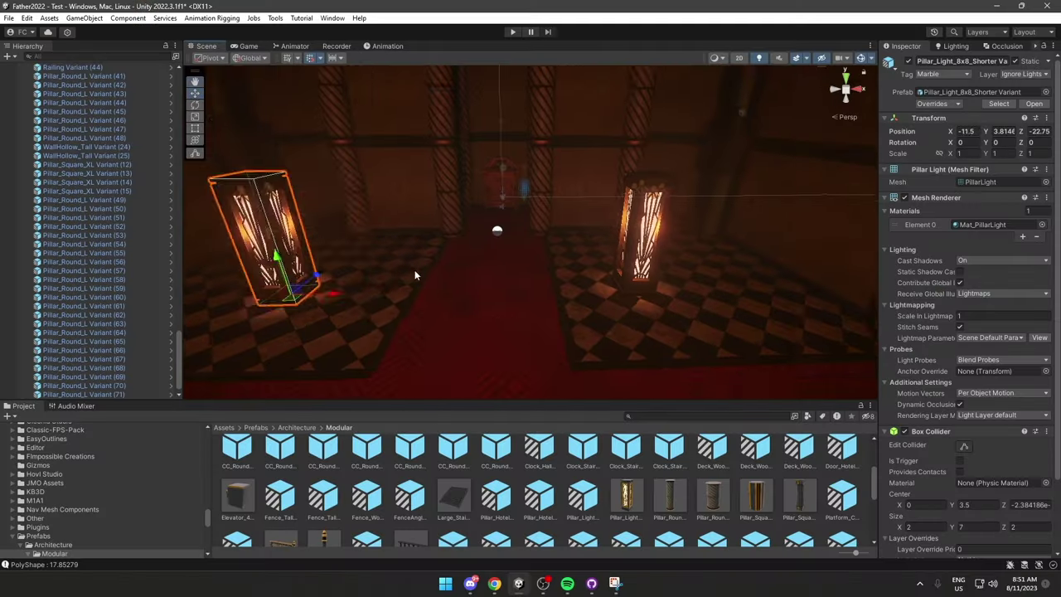
Step: Position the Door_Double along the wall, then duplicate it and move the copy in front of an arch
right_click_drag(409, 297, 394, 262)
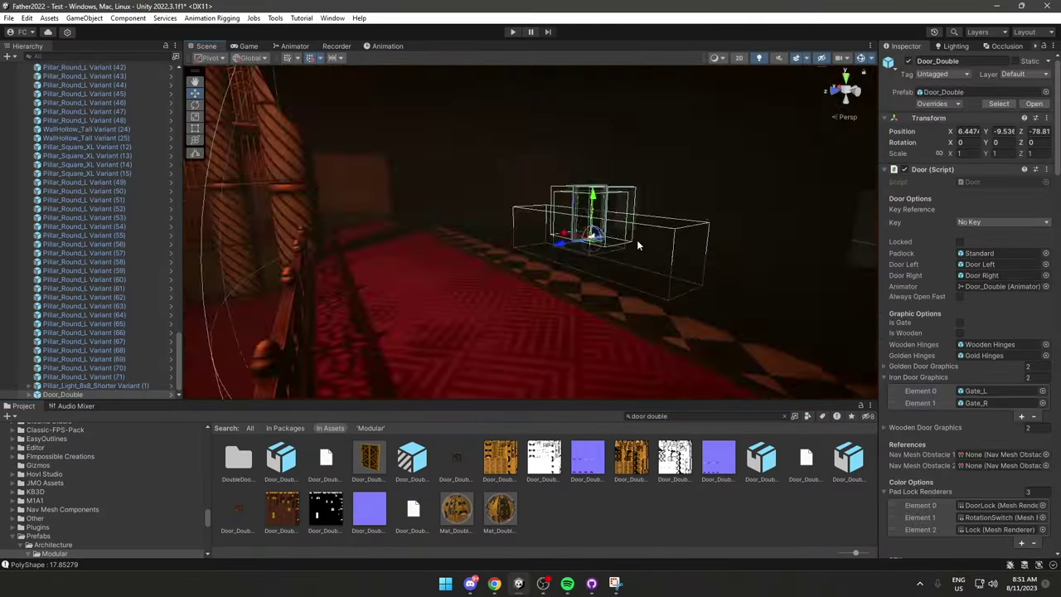
key("f")
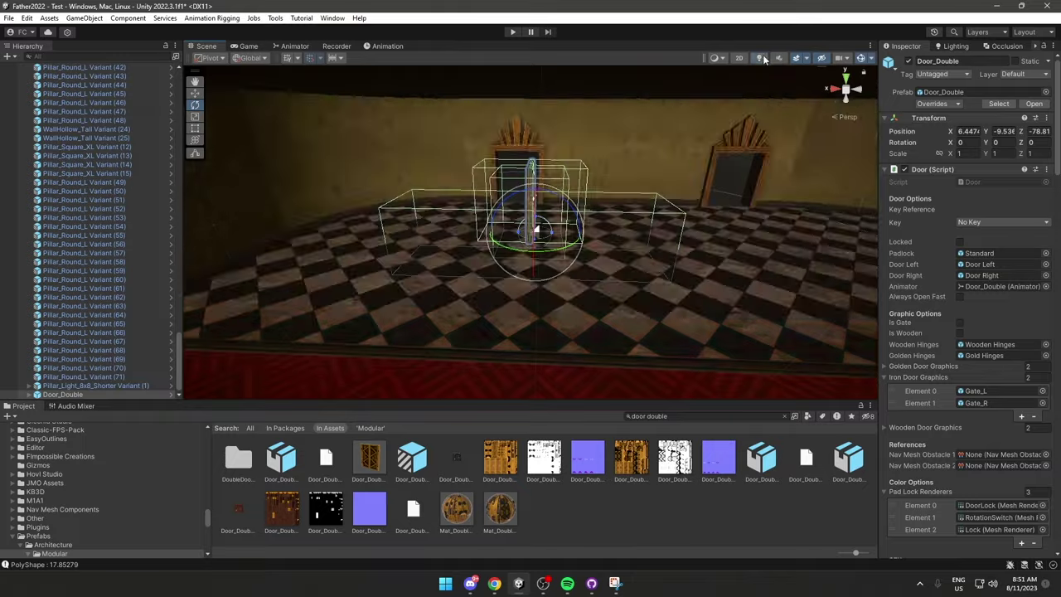
right_click_drag(623, 323, 630, 296)
key("ctrl+d")
key("ctrl+d")
key("ctrl+d")
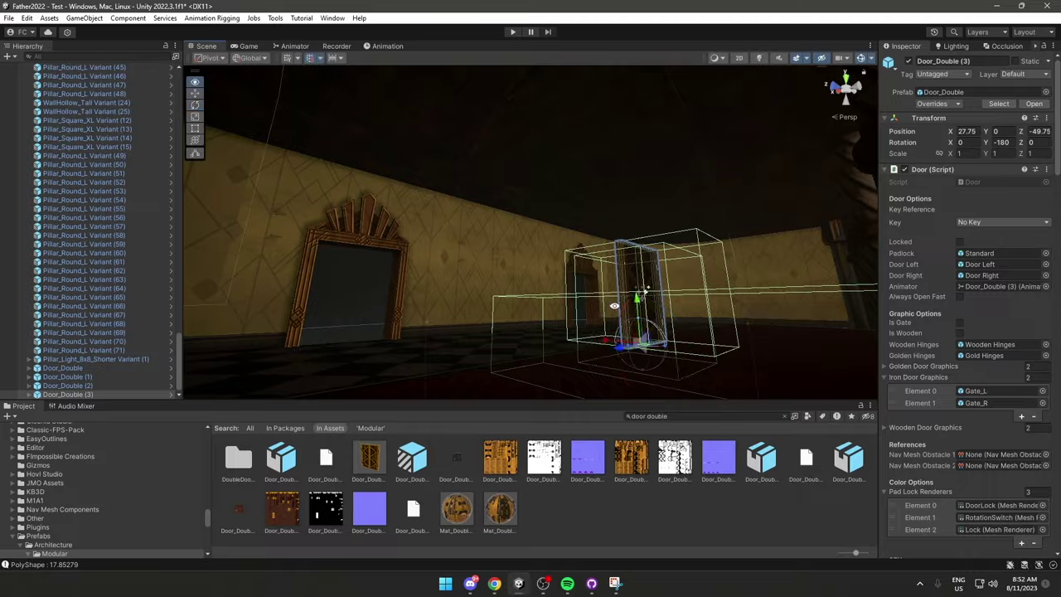
left_click_drag(630, 295, 444, 329)
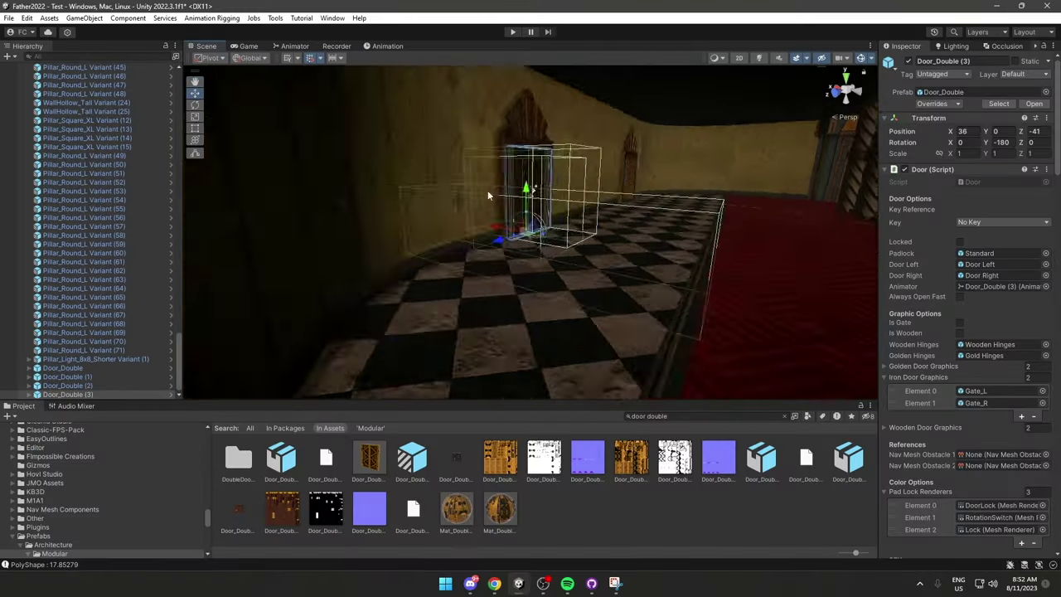
left_click_drag(672, 205, 485, 246, "alt")
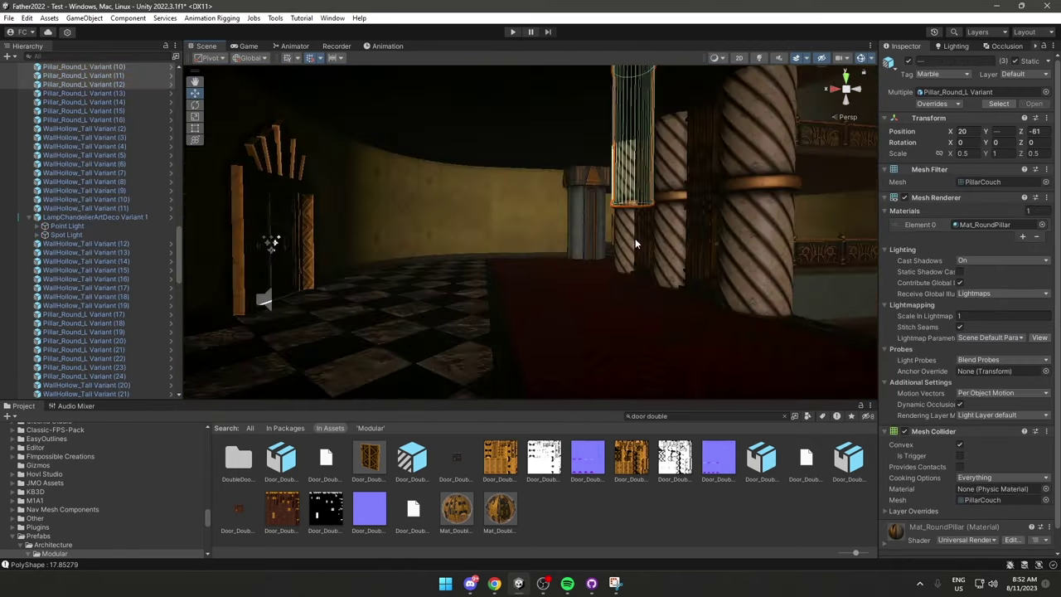
left_click_drag(635, 237, 518, 273, "alt")
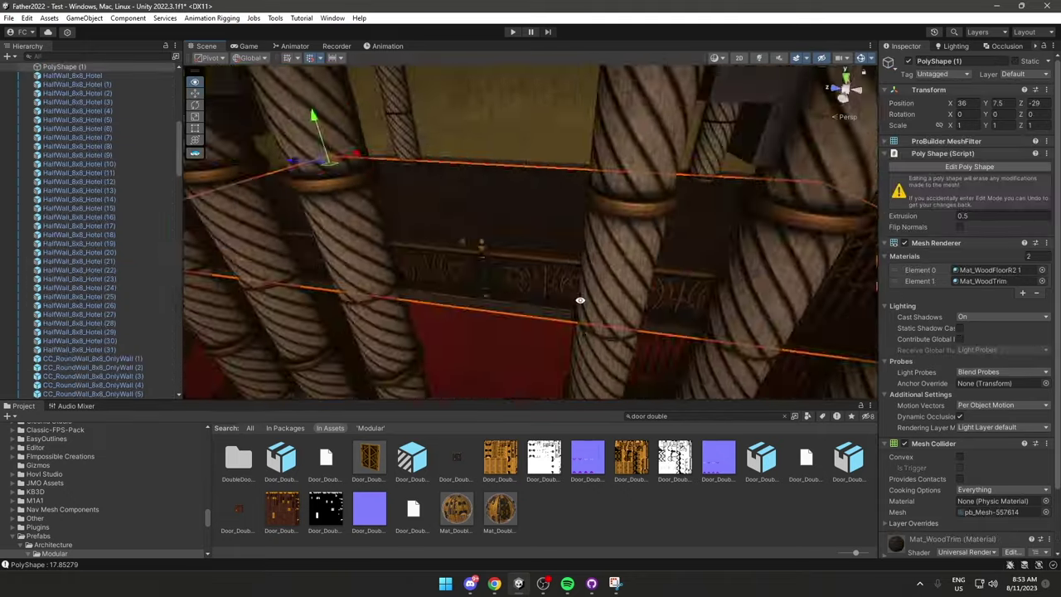
Step: Inspect the pillars and wall panels, then raise the Game view scale to enlarge the preview
left_click_drag(580, 301, 375, 274, "alt")
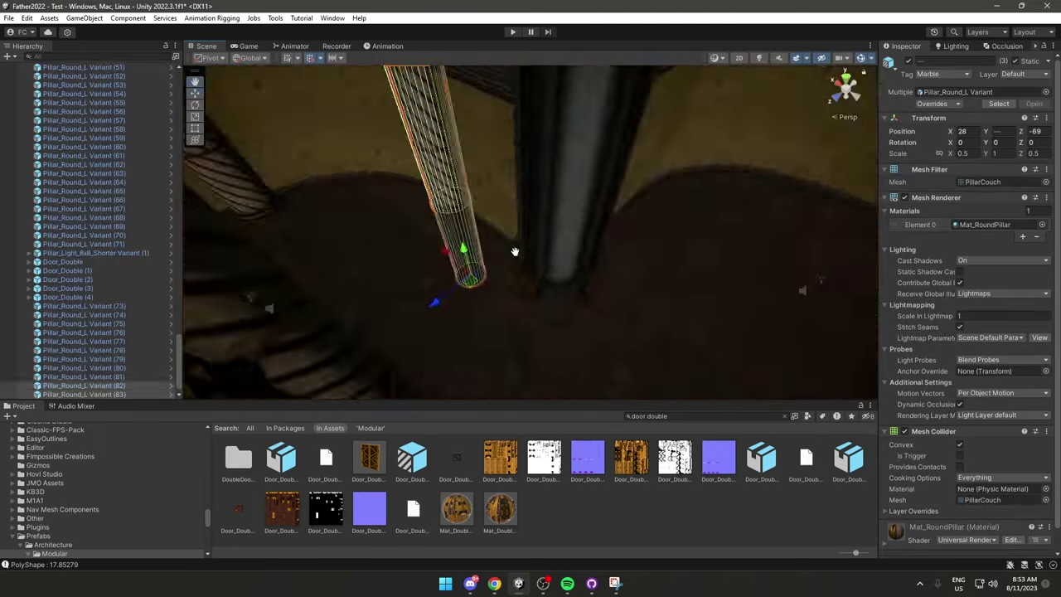
left_click_drag(514, 249, 497, 212, "alt")
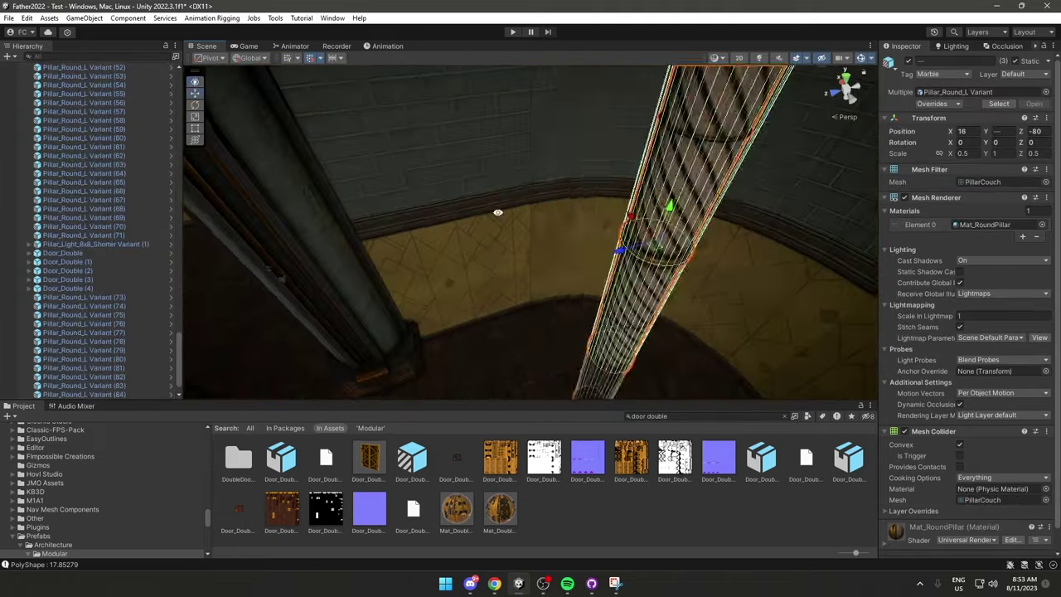
left_click_drag(581, 152, 563, 178, "alt")
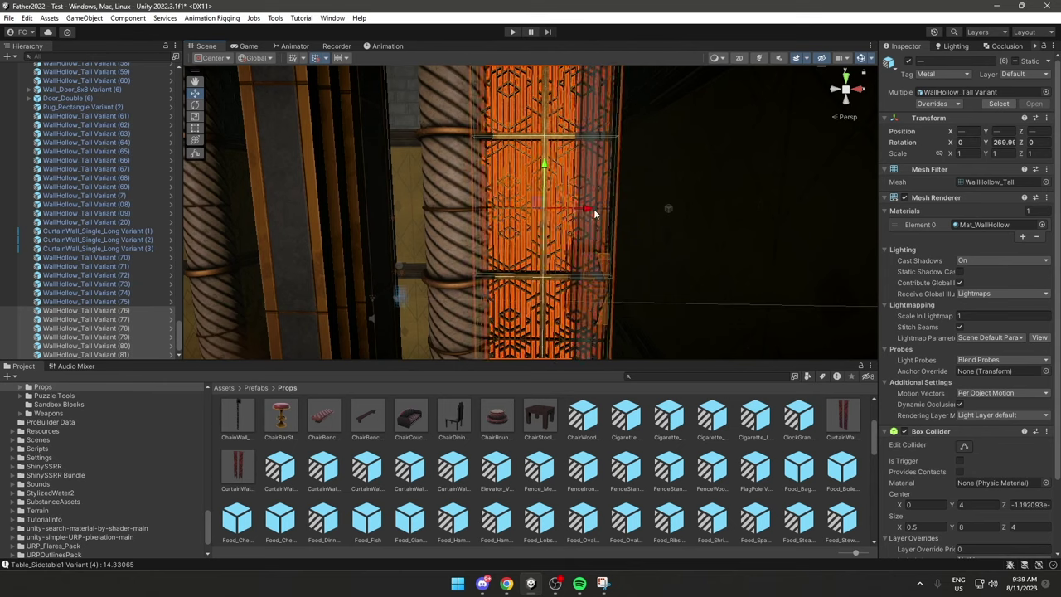
right_click_drag(593, 209, 569, 217)
right_click_drag(540, 164, 691, 277)
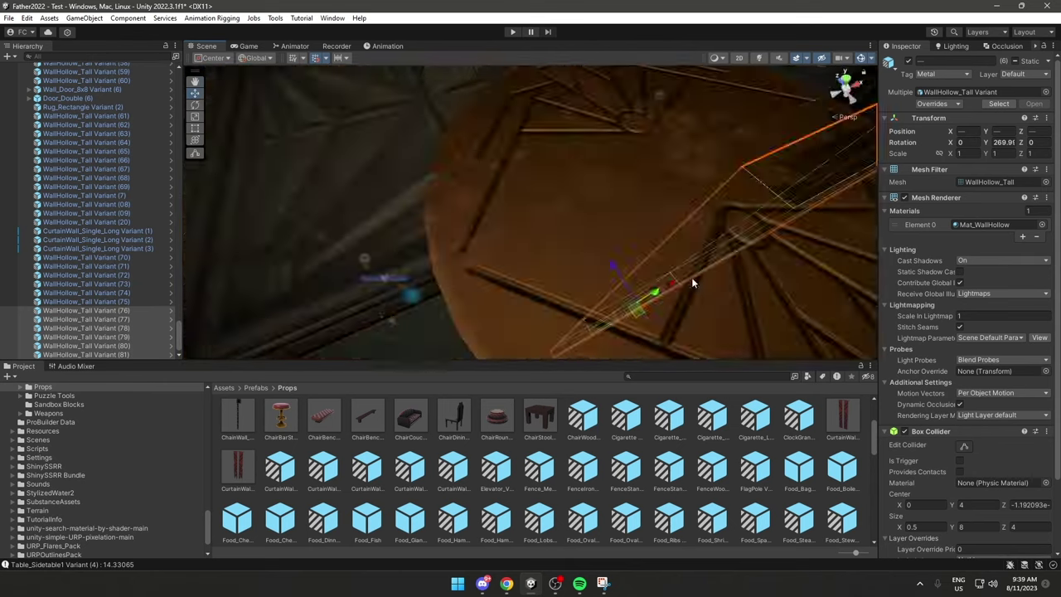
middle_click_drag(692, 277, 475, 264)
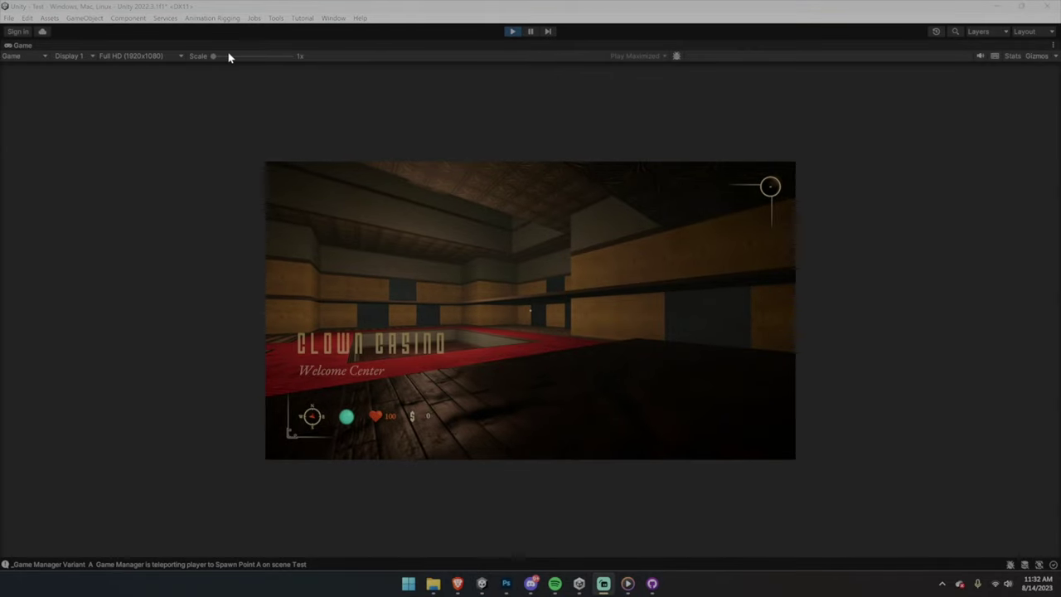
left_click_drag(219, 58, 227, 58)
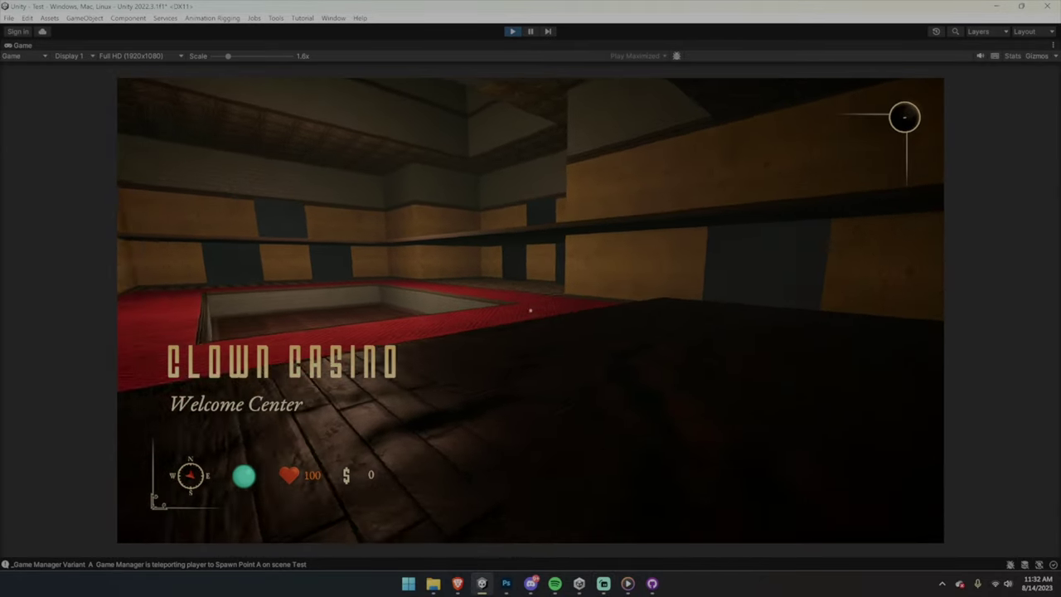